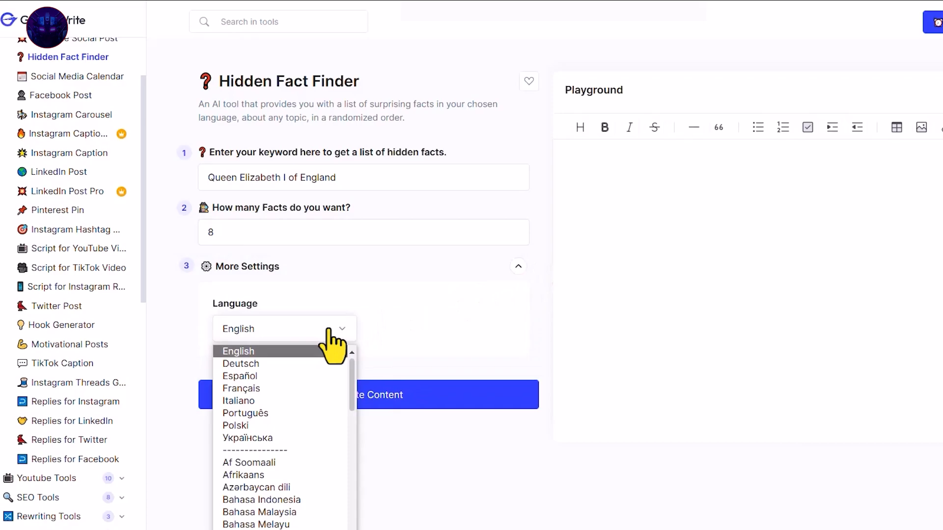
Generate the hidden facts about Queen Elizabeth I of England and copy the one about her patronage of the arts
click(519, 266)
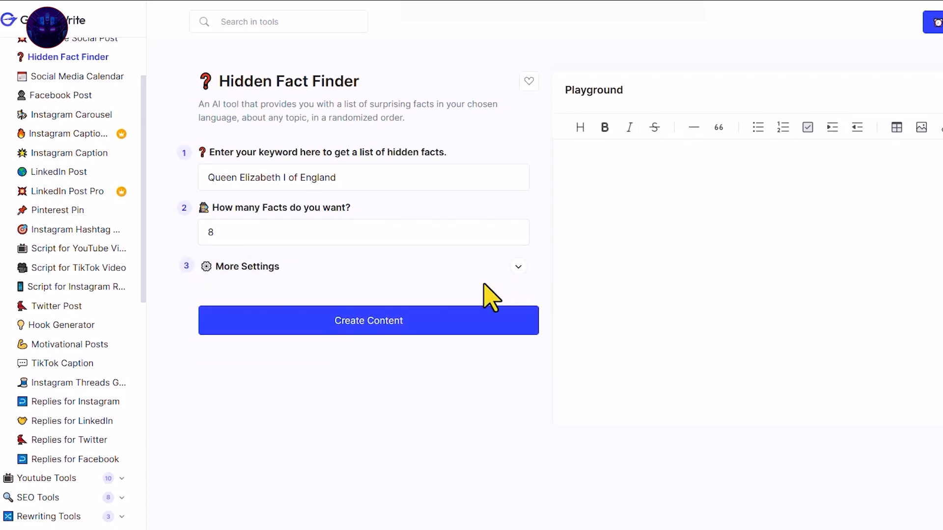
click(368, 330)
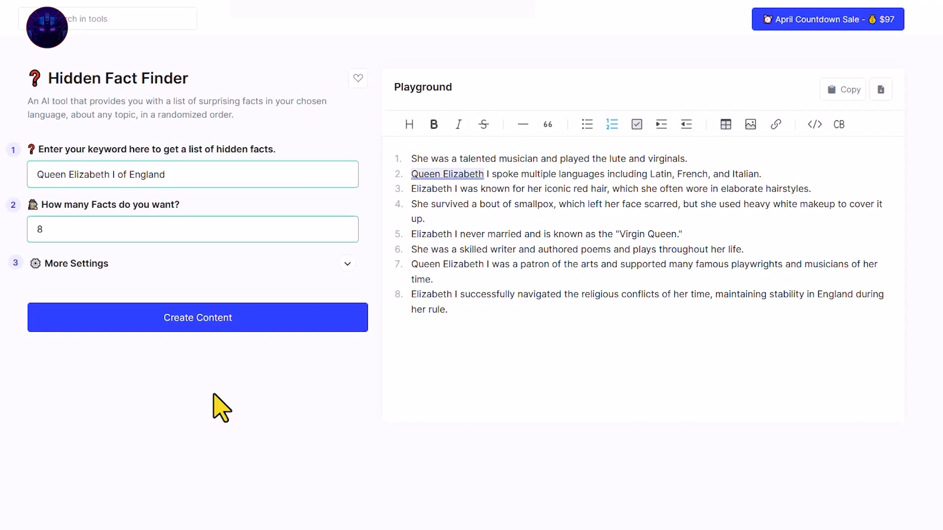
triple_click(428, 267)
key(ctrl+c)
right_click(427, 269)
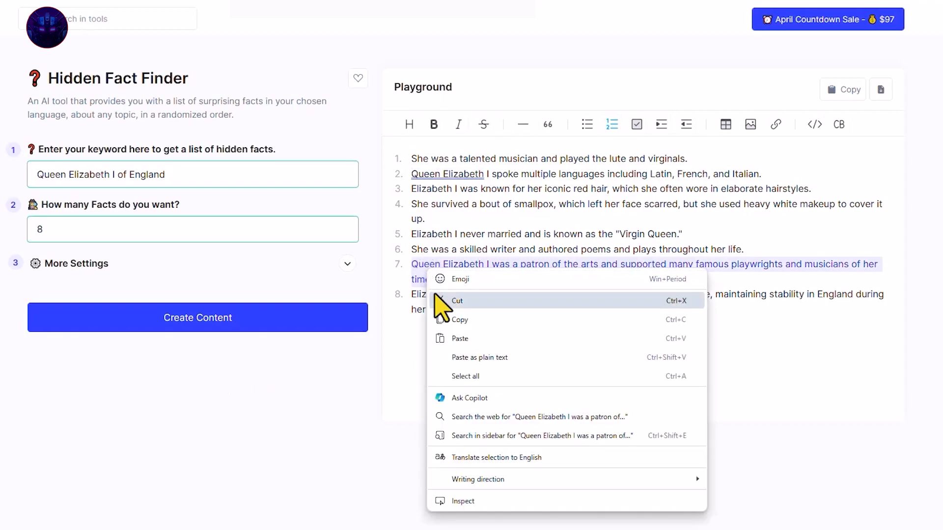
click(459, 319)
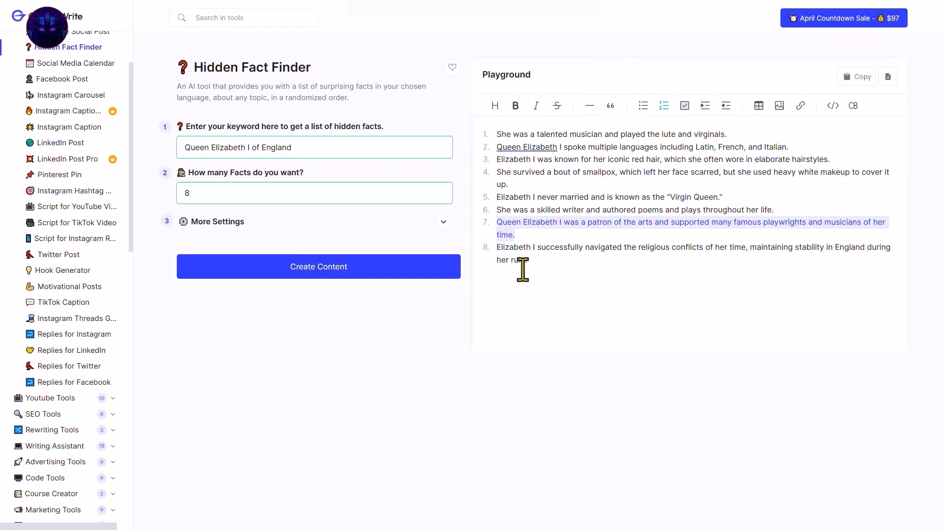
click(451, 113)
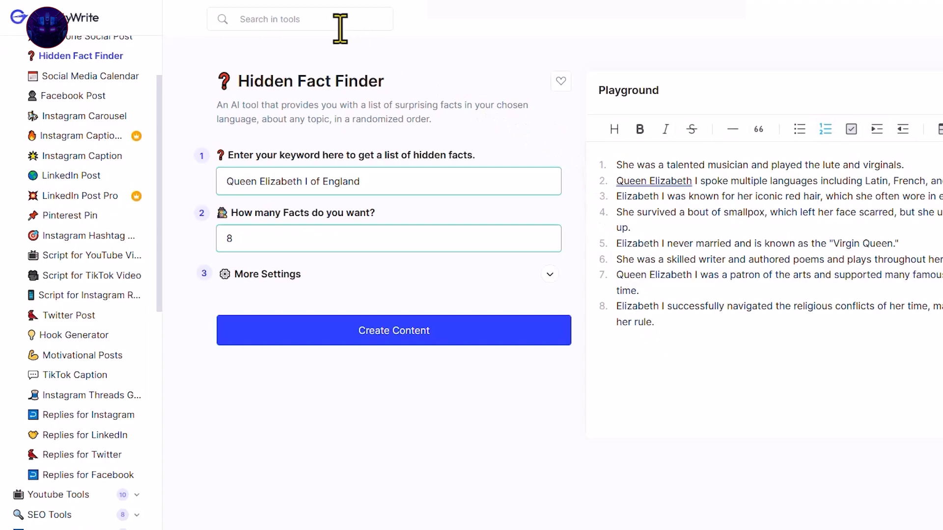
Search the tools for "Script for Histo" and open the Script for Historical Facts tool
click(332, 24)
text(Script for Histo)
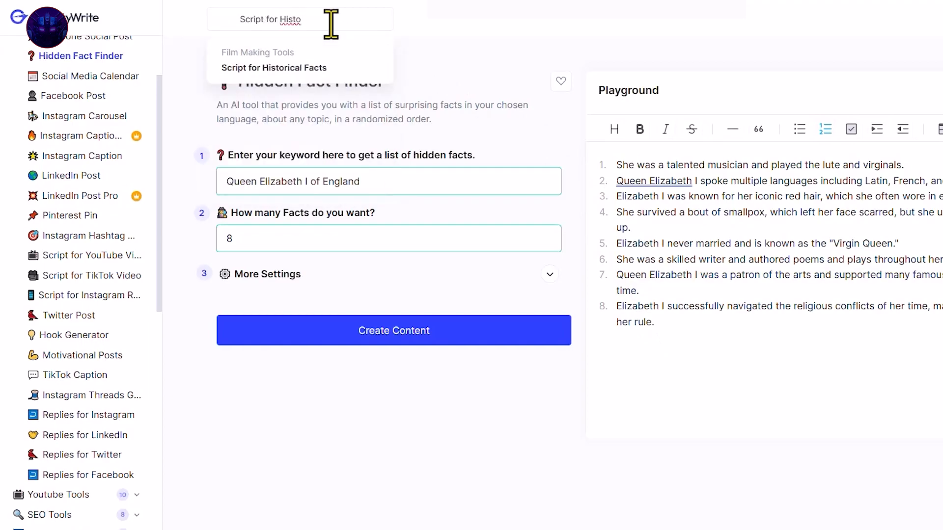
click(322, 67)
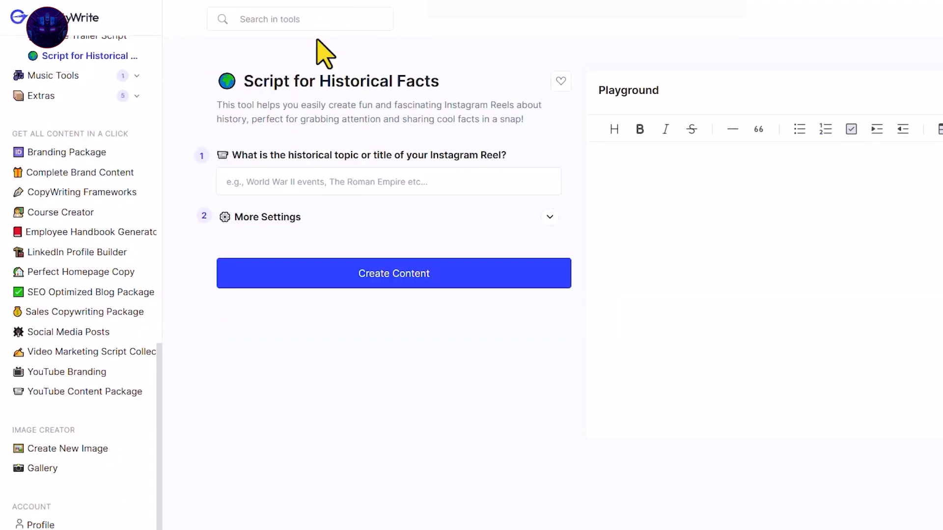
Paste the copied fact as the historical topic of the Instagram Reel and generate the script
click(448, 183)
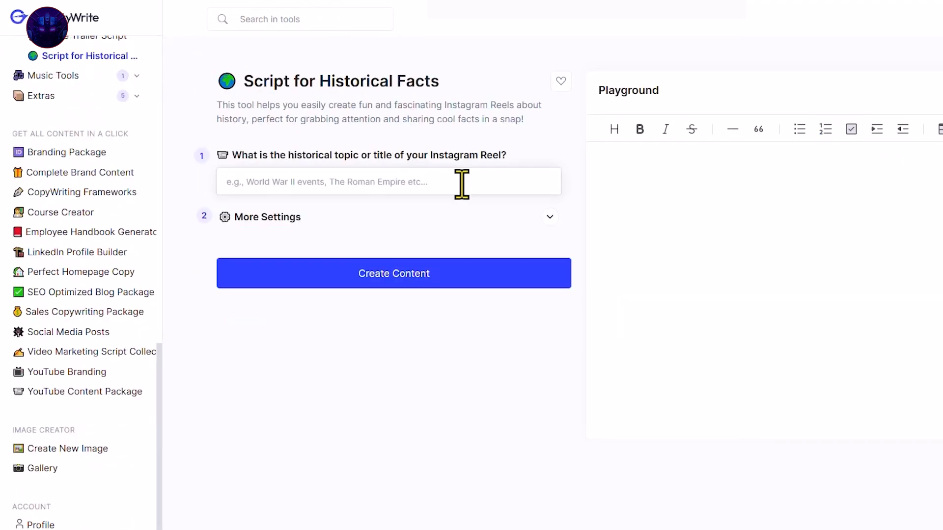
key(ctrl+v)
click(492, 216)
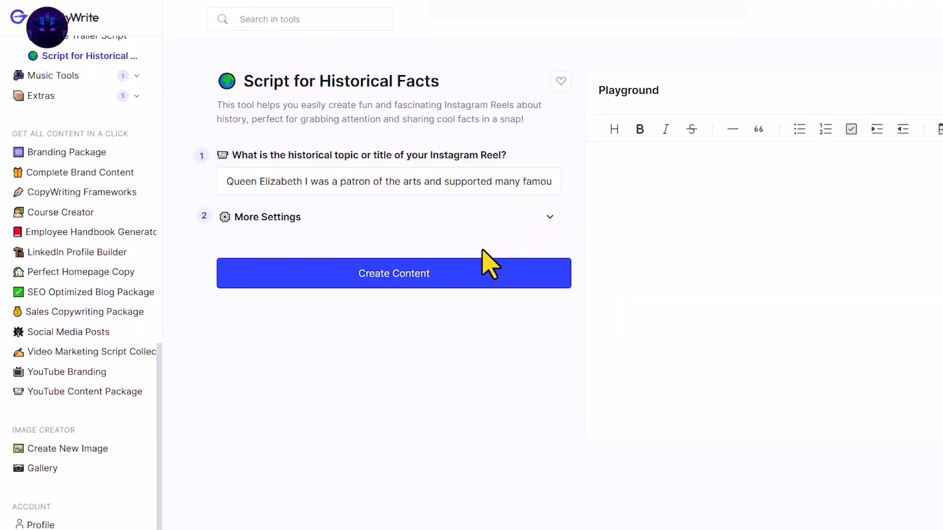
click(405, 278)
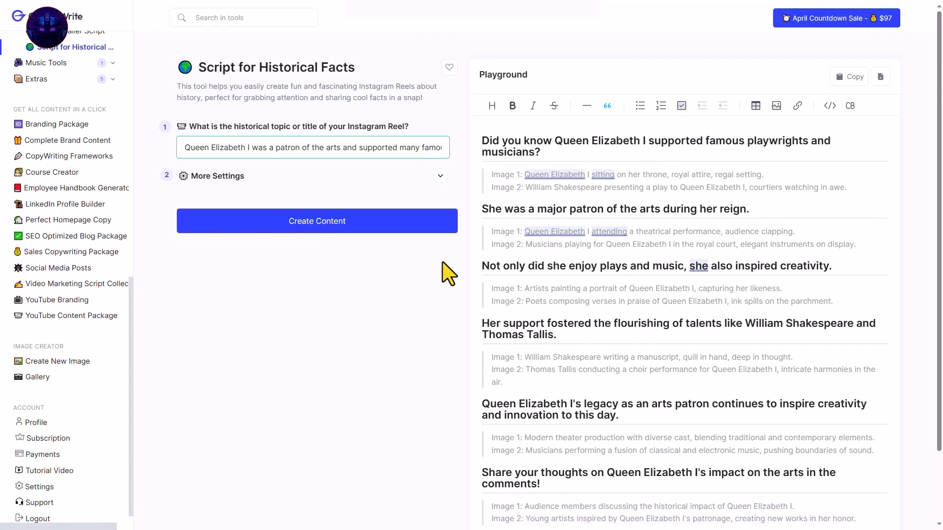
click(598, 144)
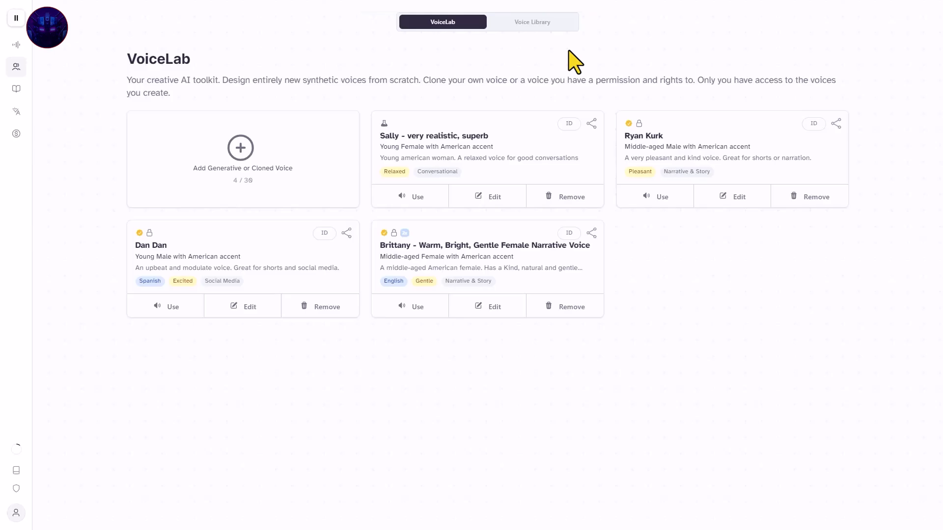
In the ElevenLabs Voice Library, sample the Clarion and Michael C. Vincent voices and add Michael C. Vincent to VoiceLab
click(545, 43)
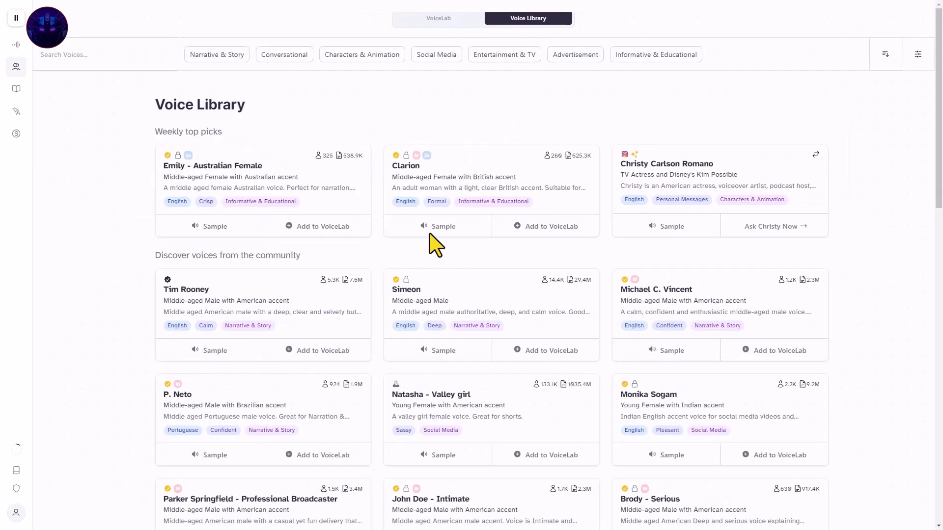
click(430, 234)
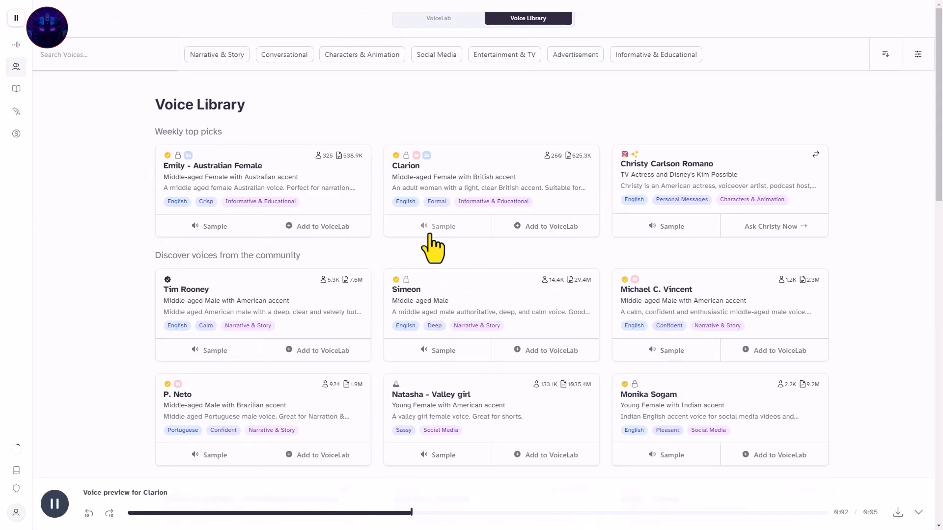
click(686, 297)
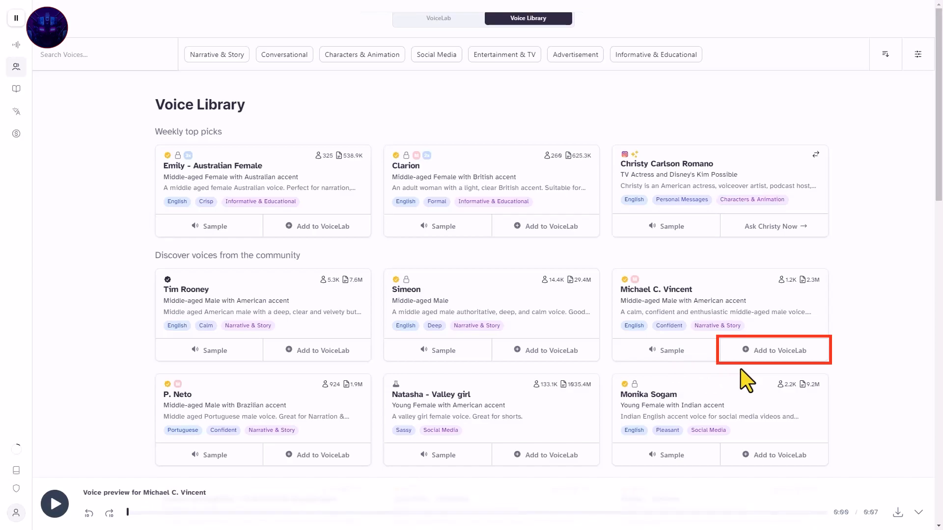
click(773, 354)
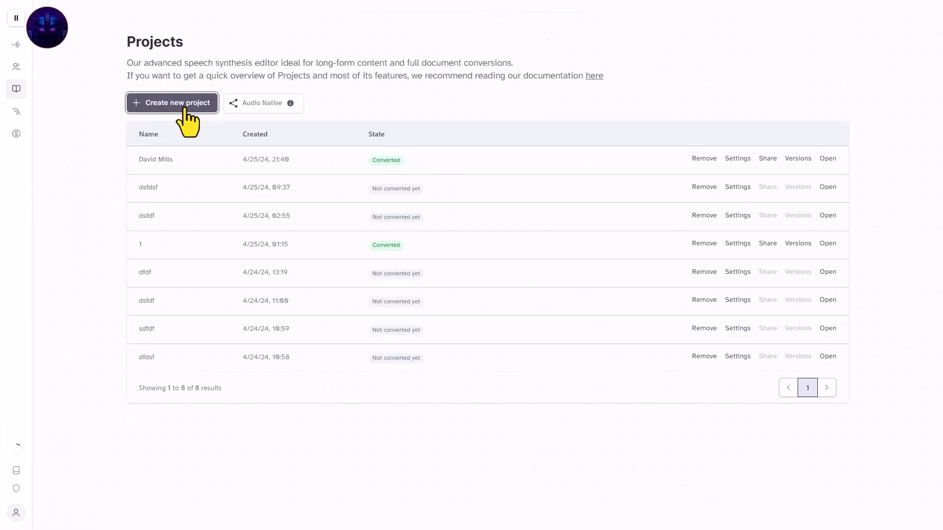
Create a project named "reels" with Michael C. Vincent as the default voice for new chapters
click(184, 106)
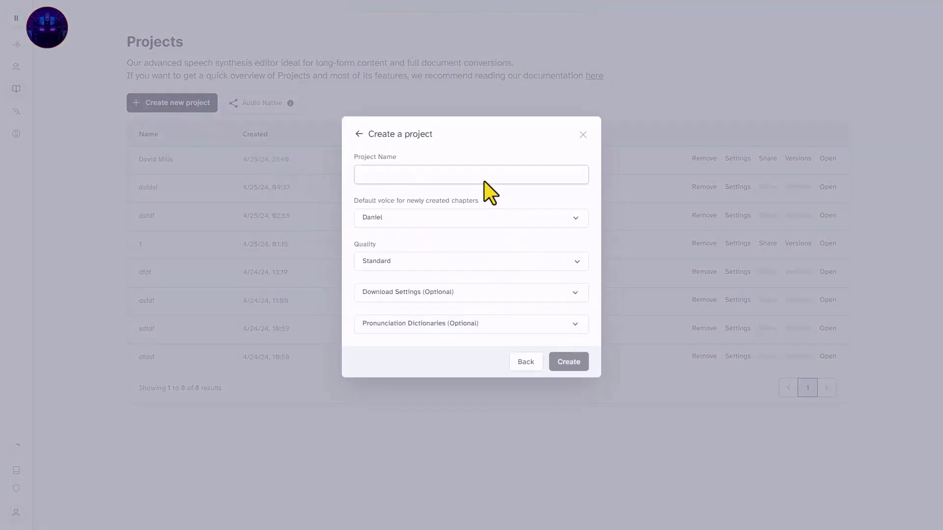
text(reels)
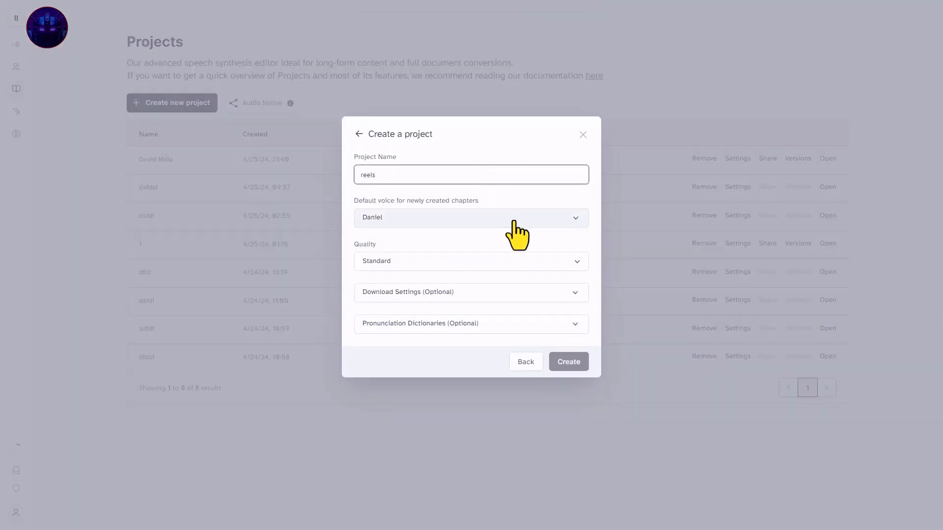
click(513, 222)
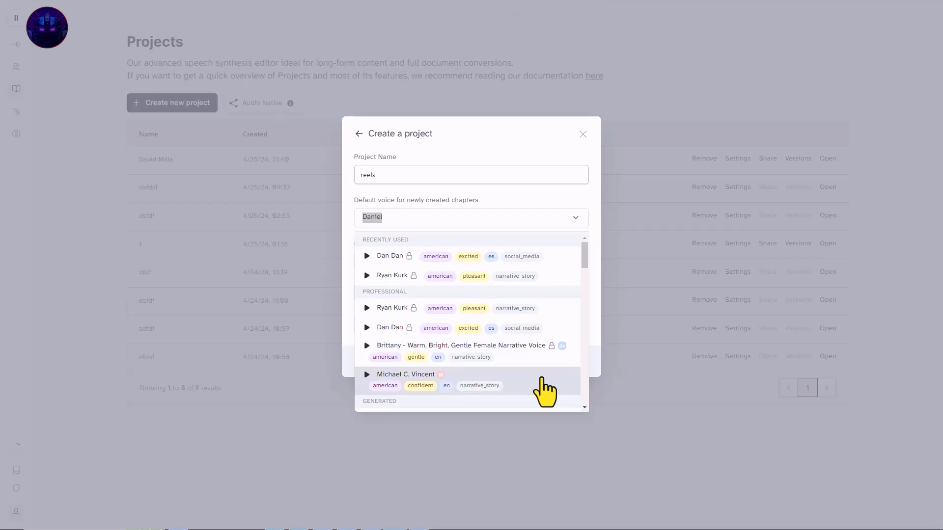
click(542, 379)
click(575, 412)
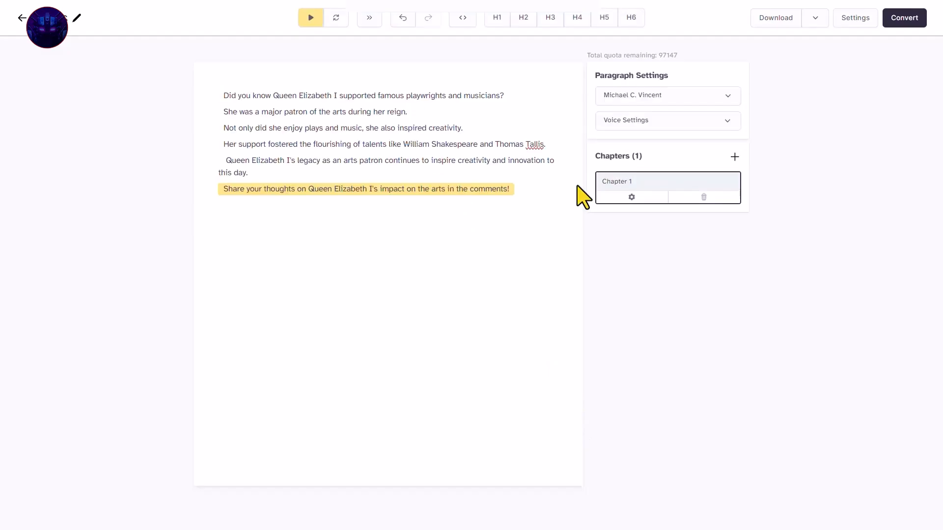
Convert the whole reels project with the script text into a voiceover
click(901, 20)
click(620, 213)
click(608, 328)
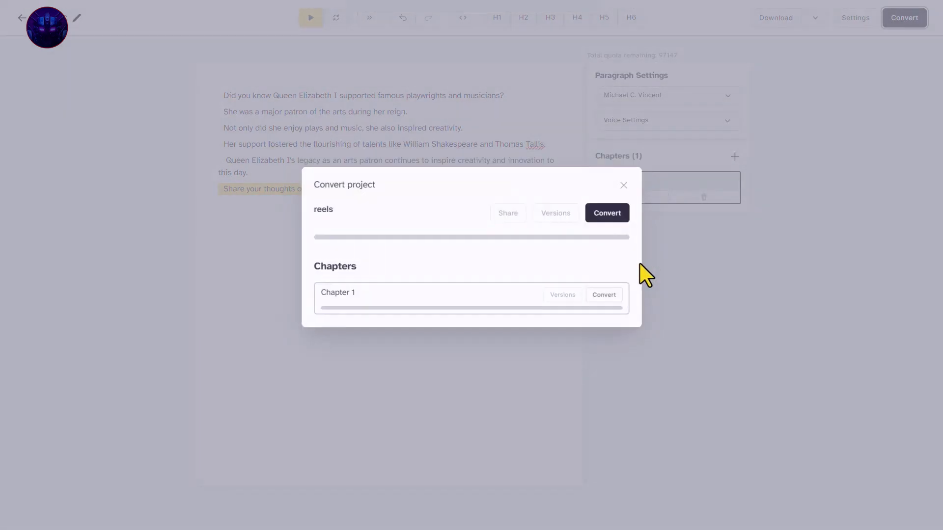
click(644, 279)
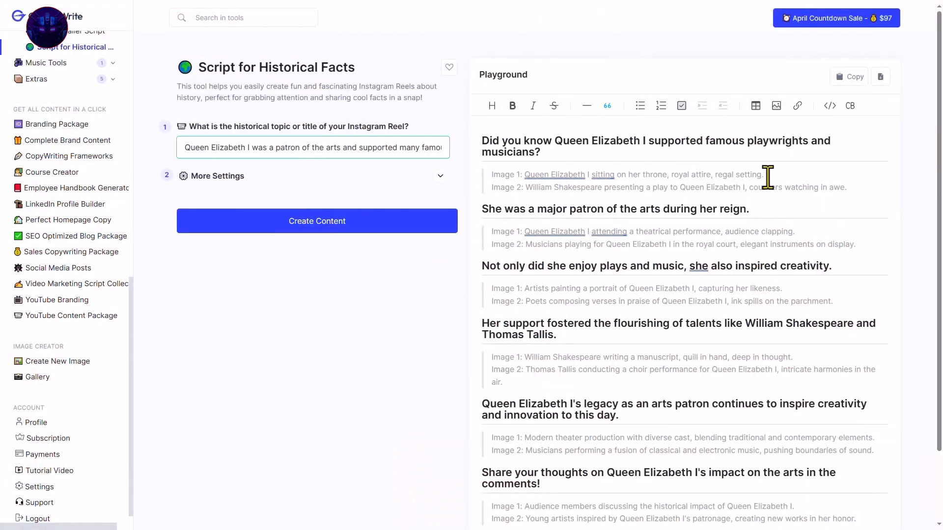
Copy the script's first image description and search Lexica for "Queen Elizabeth I sitting on her throne, royal attire, regal setting."
drag(768, 177, 523, 178)
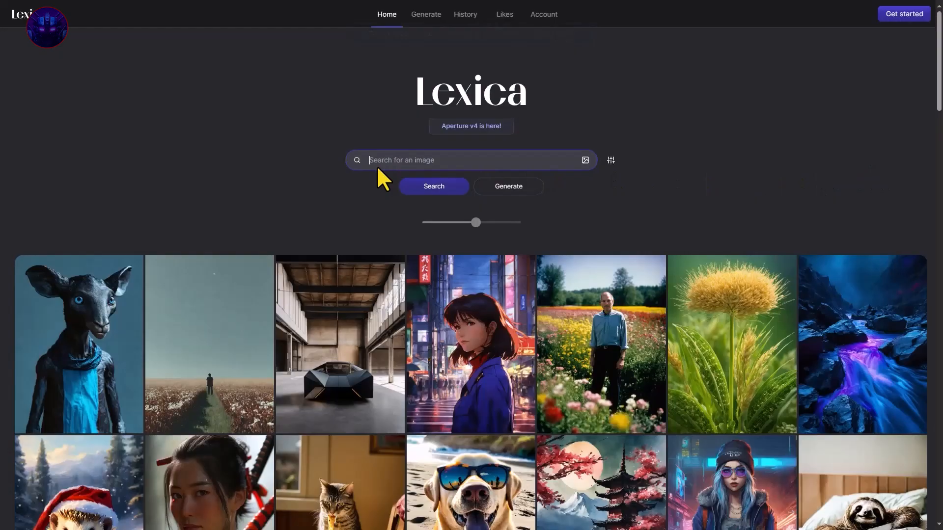
text(Queen Elizabeth I sitting on her throne, royal attire, regal setting.)
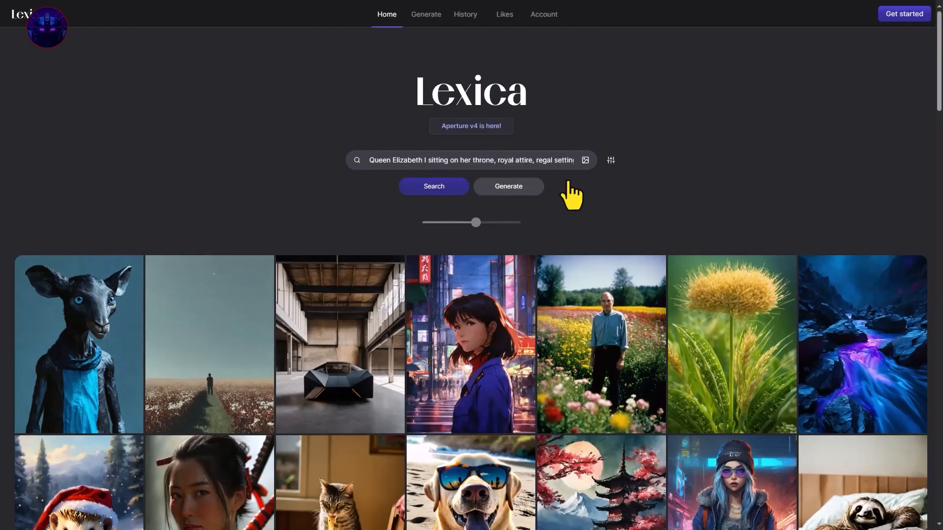
click(435, 189)
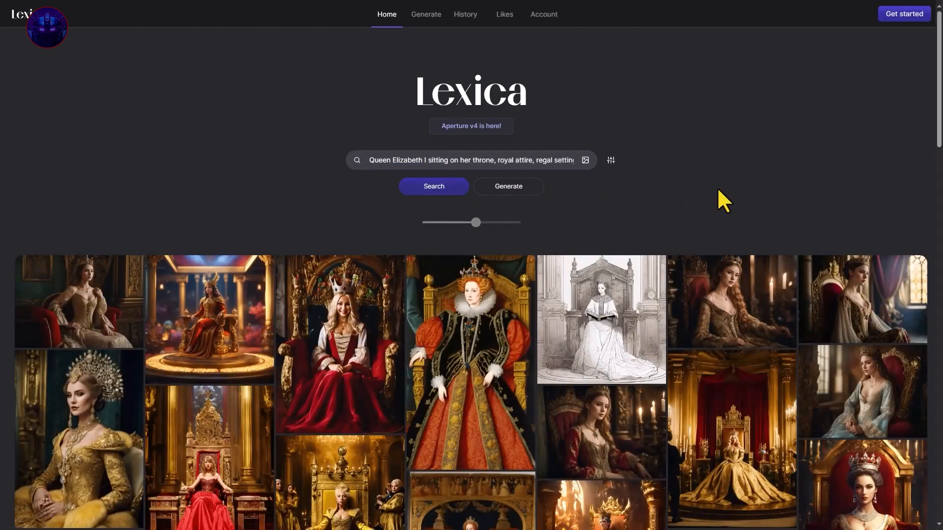
Open the painted portrait of the red-haired queen in a black and red gown and download it
click(506, 352)
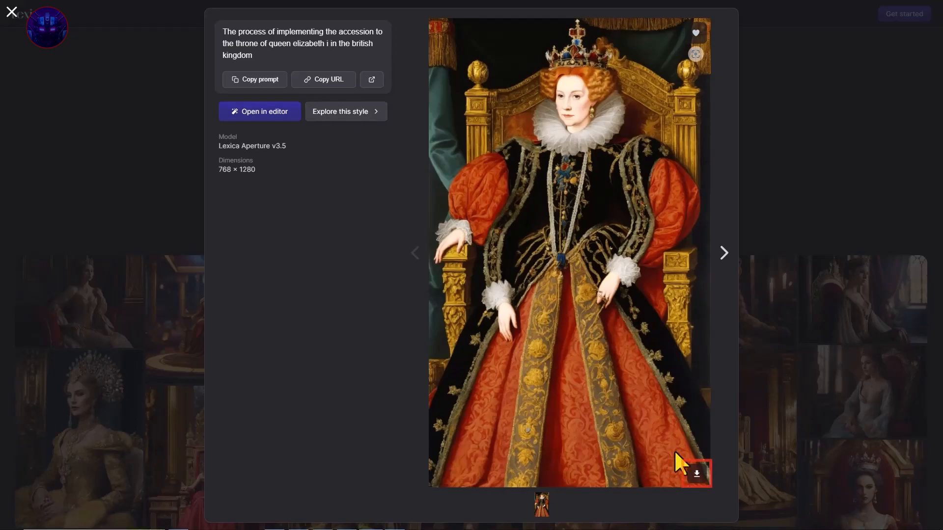
click(696, 475)
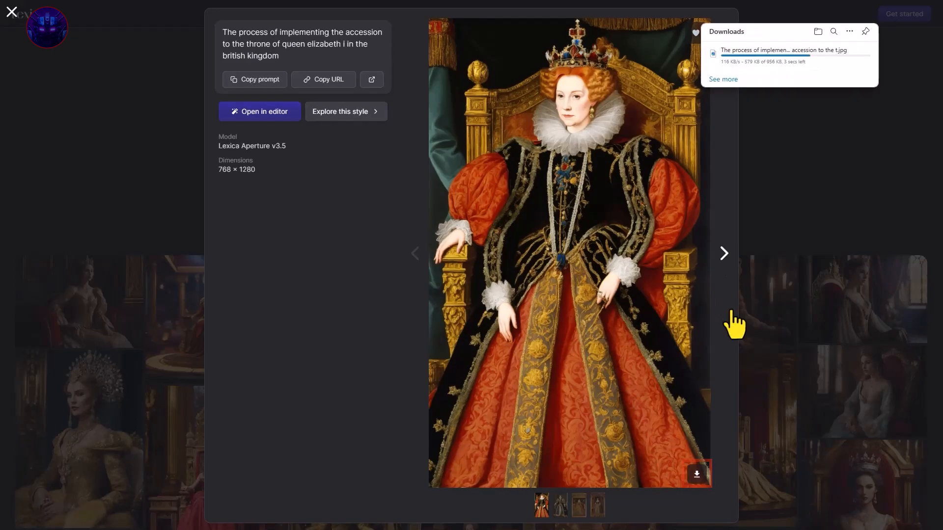
click(771, 211)
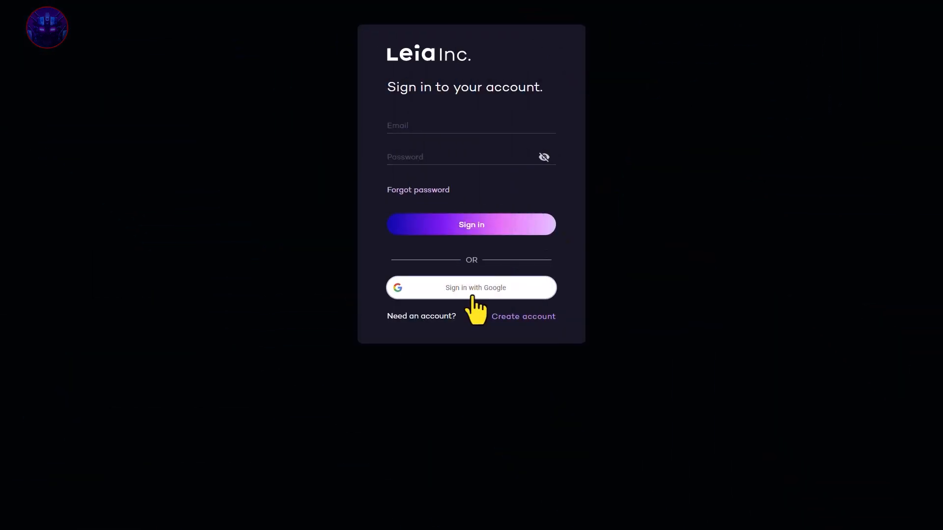
Sign in to LeiaPix with a Google account and upload the downloaded queen portrait
click(472, 296)
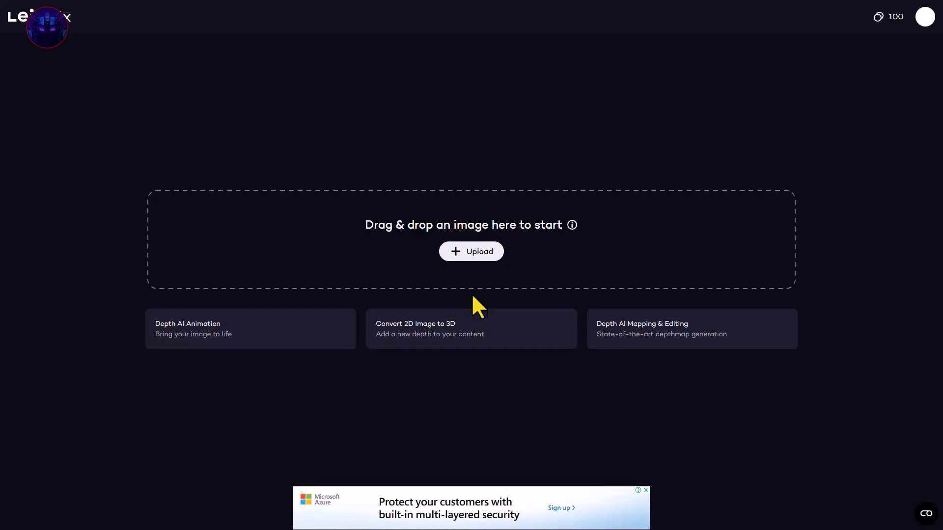
click(471, 255)
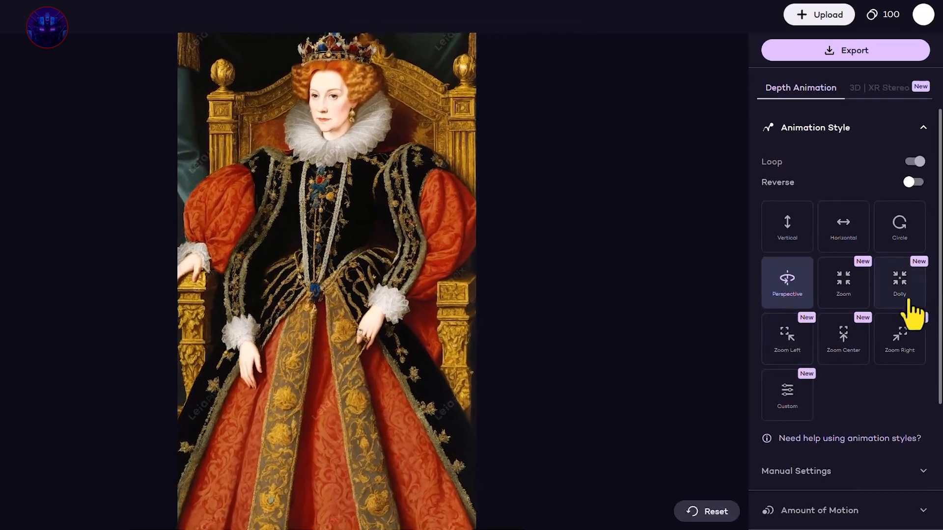
Apply the Circle animation style to the portrait and export it as a free MP4 up to 720p
click(899, 227)
scroll(835, 403, down, 5)
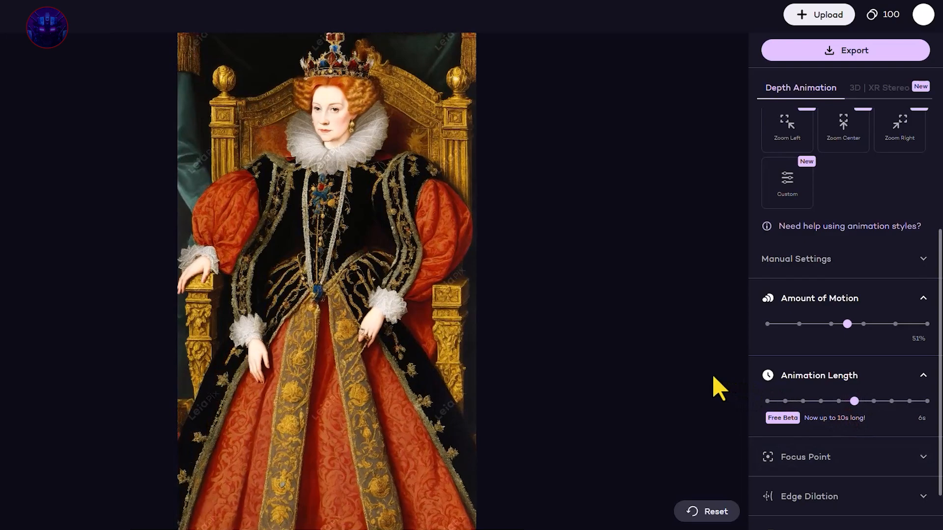
click(855, 58)
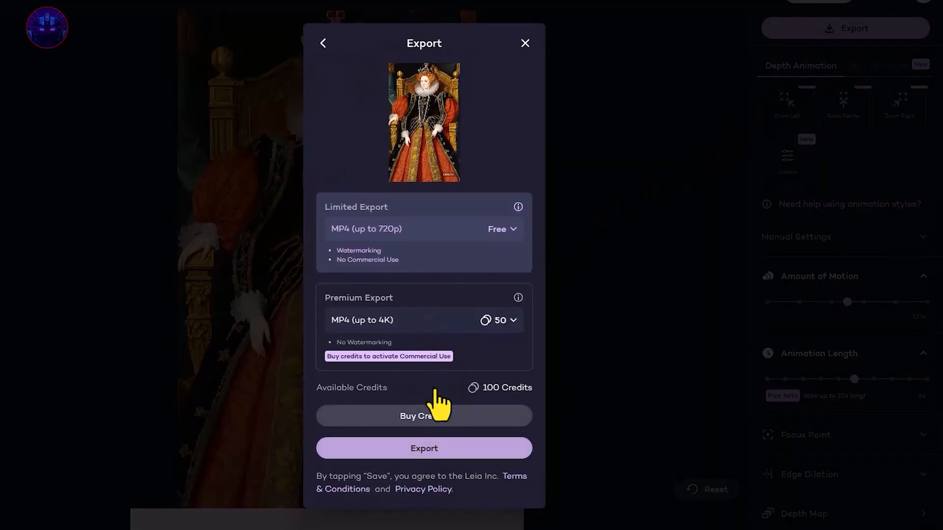
click(443, 432)
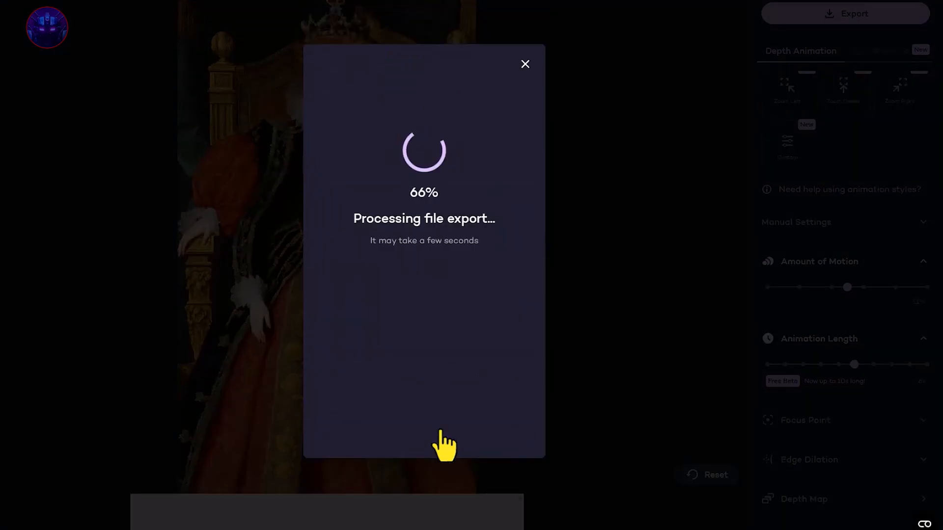
click(664, 438)
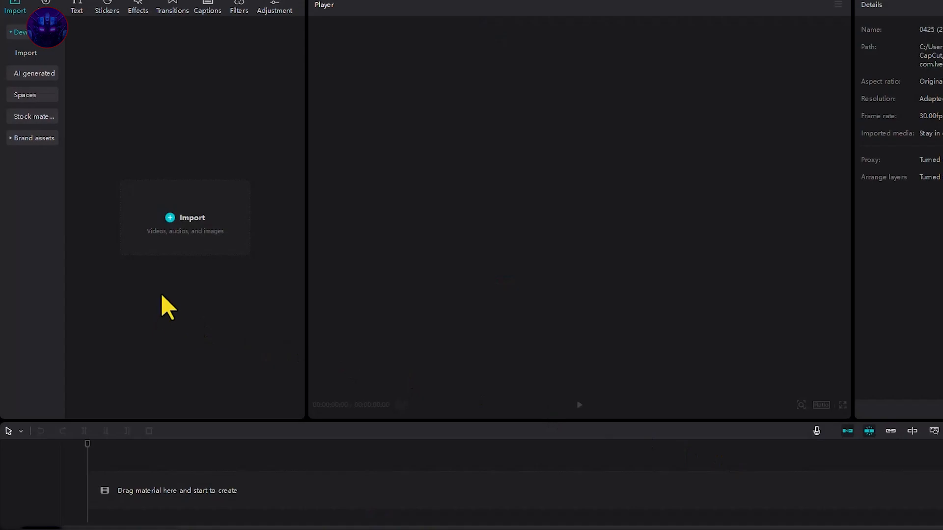
In CapCut, import the reel's images, animation and voiceover, and place the voiceover beneath the video clips at the start of the timeline
click(180, 225)
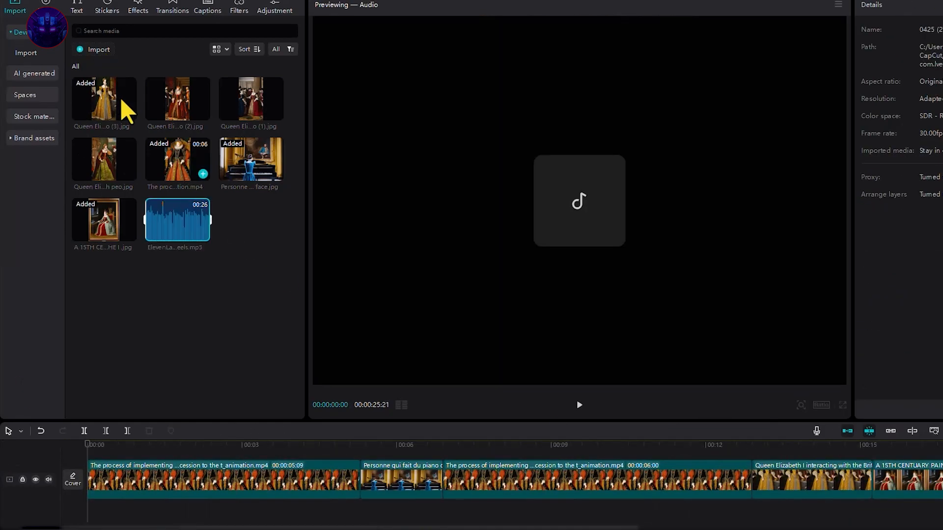
drag(189, 223, 91, 523)
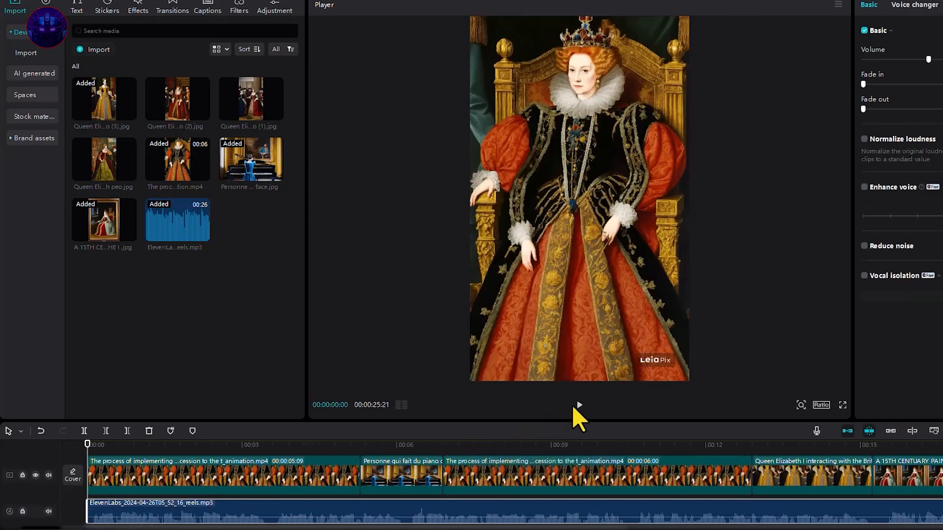
Play the opening seconds of the reel with its voiceover and return the playhead to the start of the timeline
click(579, 405)
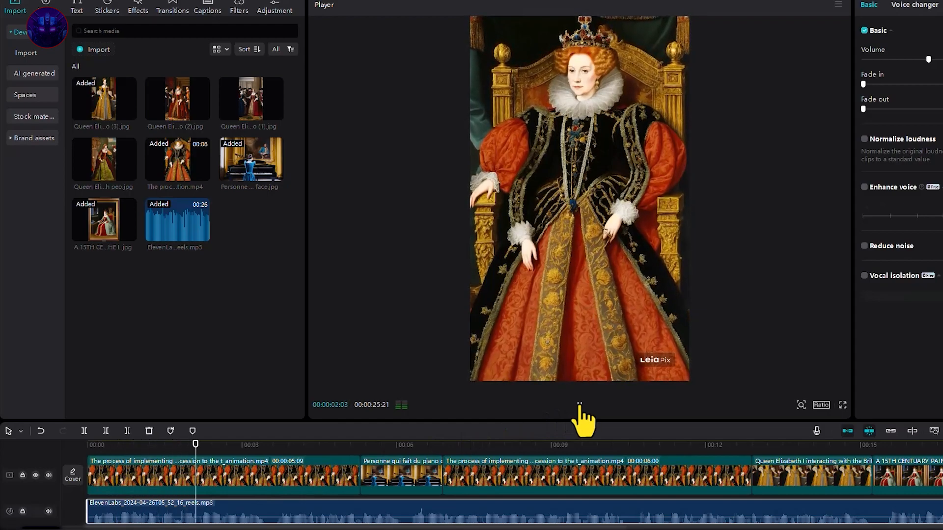
click(580, 405)
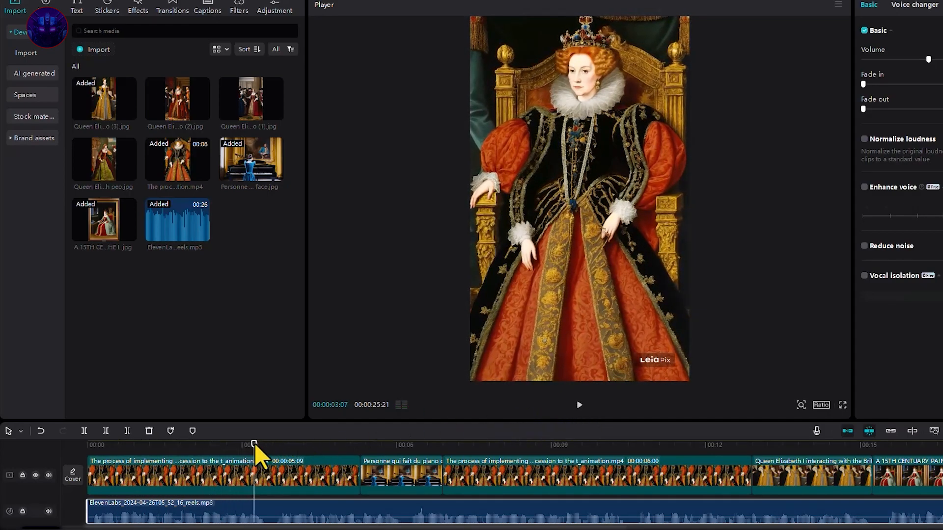
drag(255, 456, 57, 468)
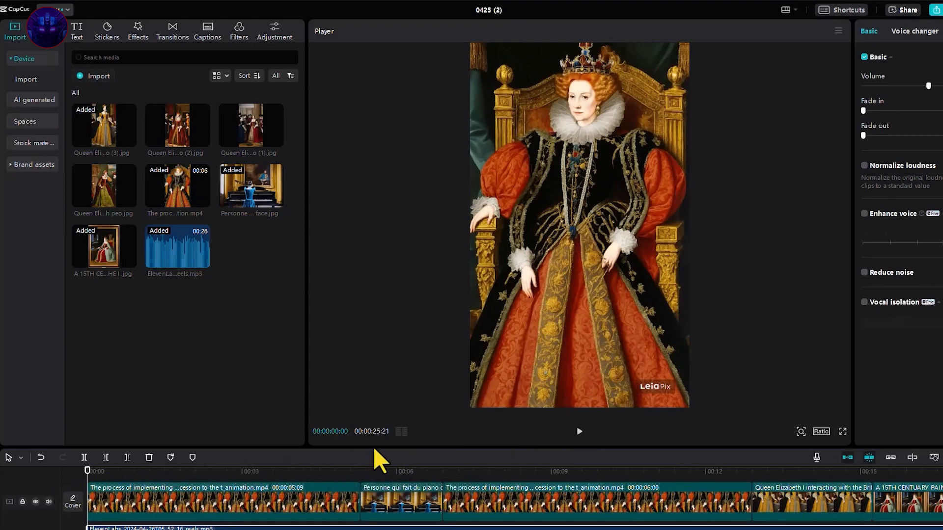
drag(374, 449, 373, 439)
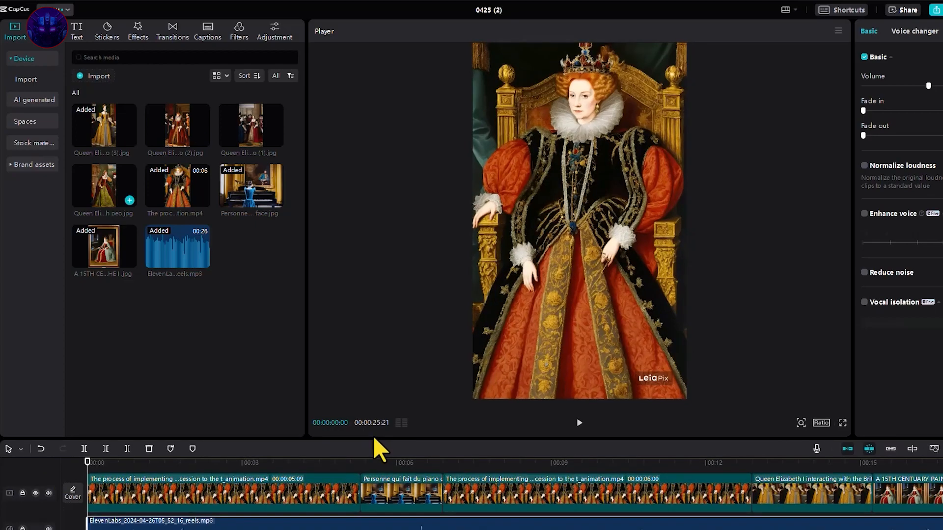
Generate automatic English captions from the voiceover and play the opening to check them against the video
click(208, 32)
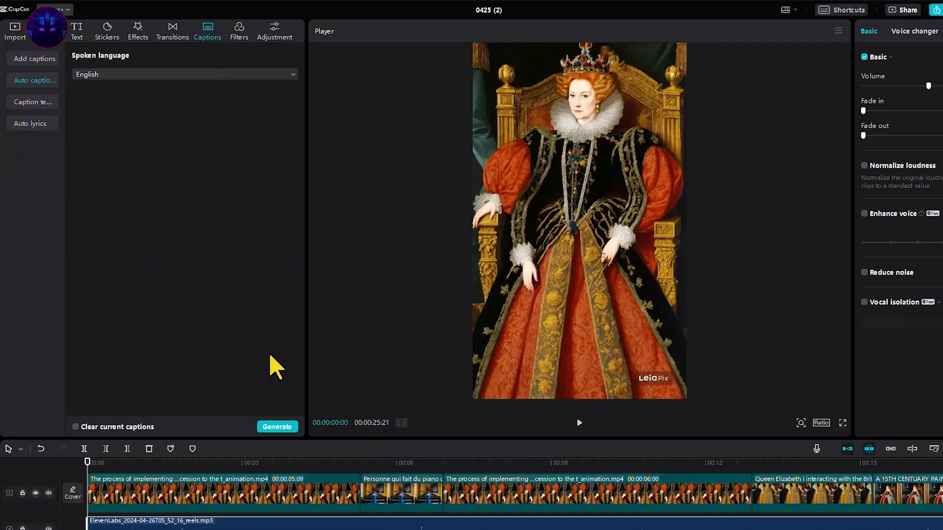
click(277, 427)
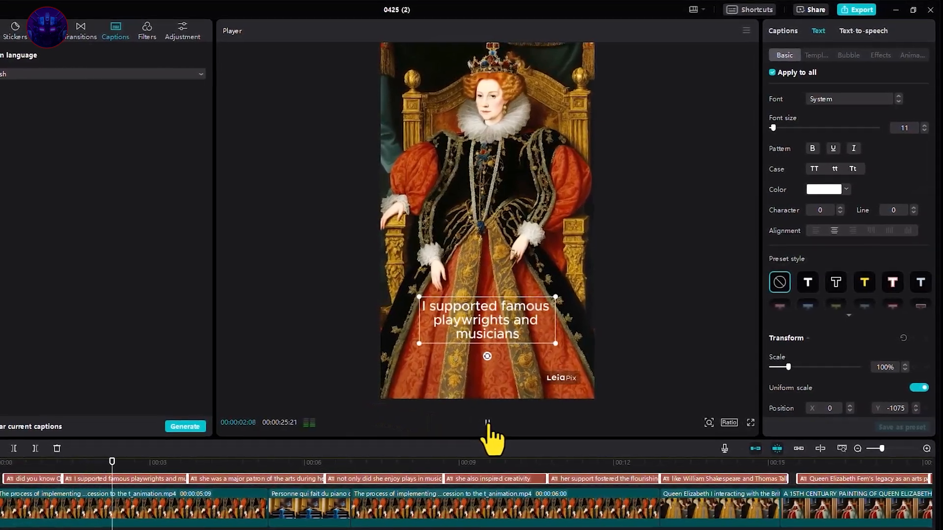
click(488, 424)
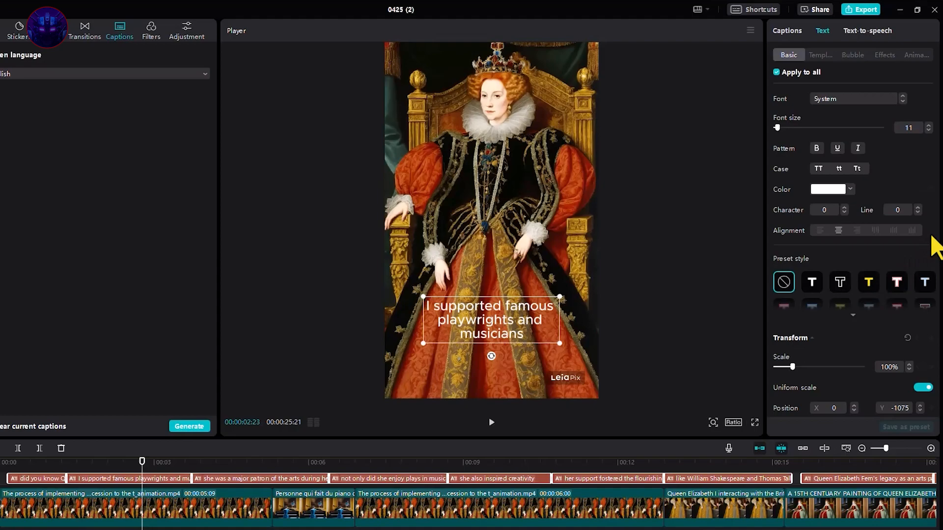
Style all captions with the yellow preset, a bold all-caps font and a slightly larger scale
scroll(903, 265, down, 1)
click(869, 244)
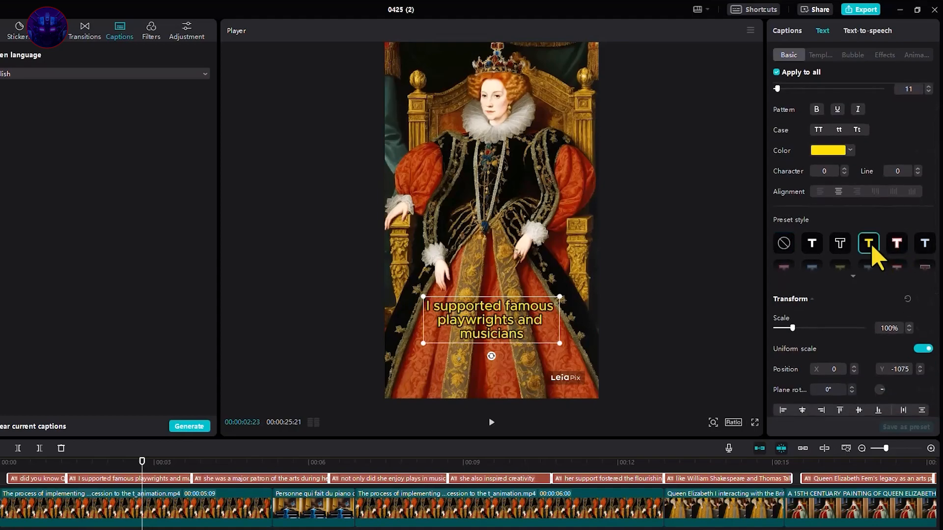
scroll(906, 108, up, 1)
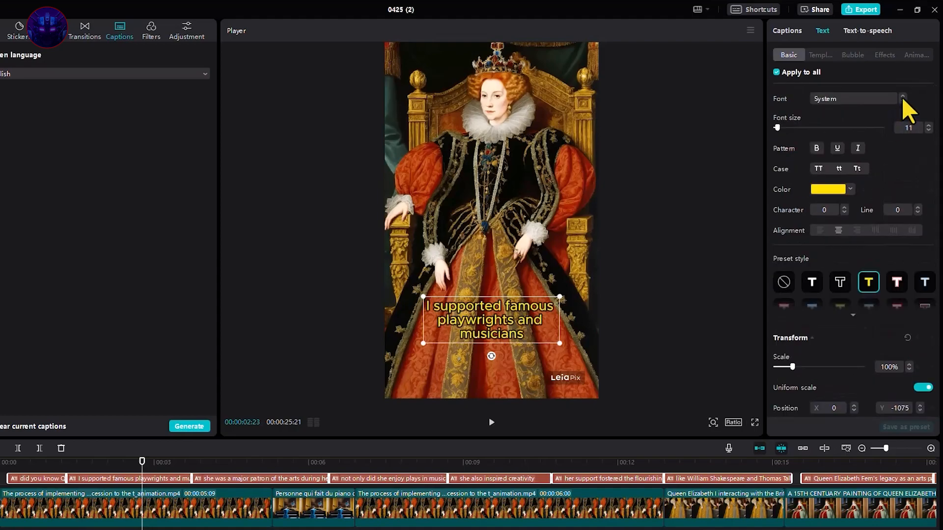
click(897, 101)
click(860, 164)
drag(793, 367, 800, 367)
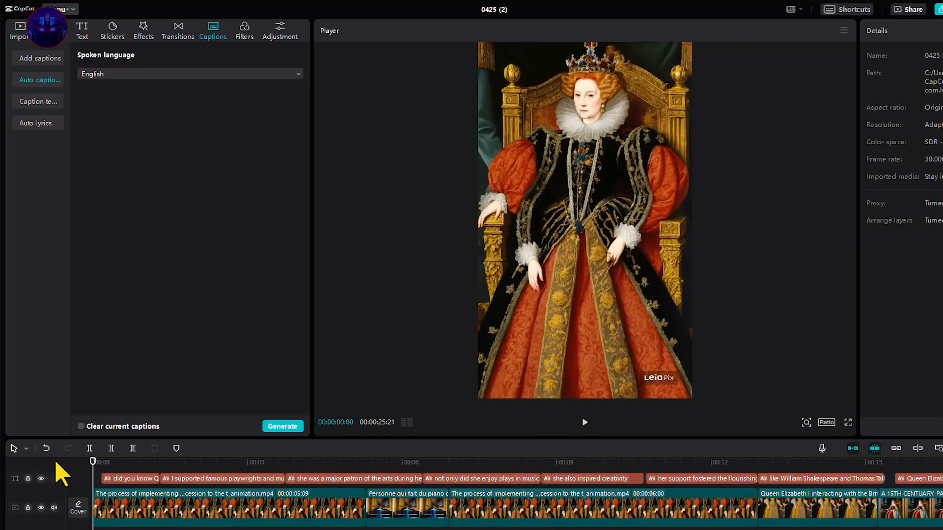
Add transitions at the cuts before and after the piano image clip
click(179, 31)
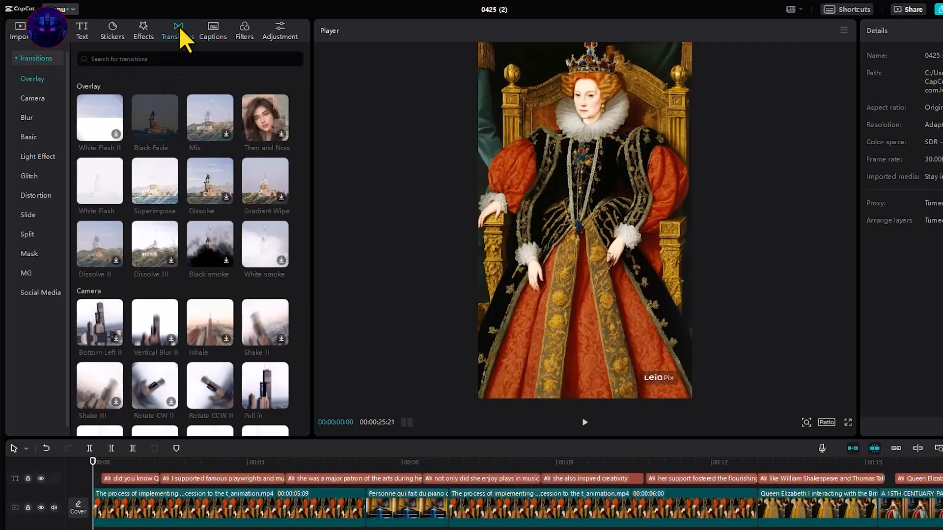
drag(155, 385, 366, 508)
click(585, 319)
click(334, 462)
drag(334, 462, 515, 462)
click(155, 131)
drag(155, 132, 449, 506)
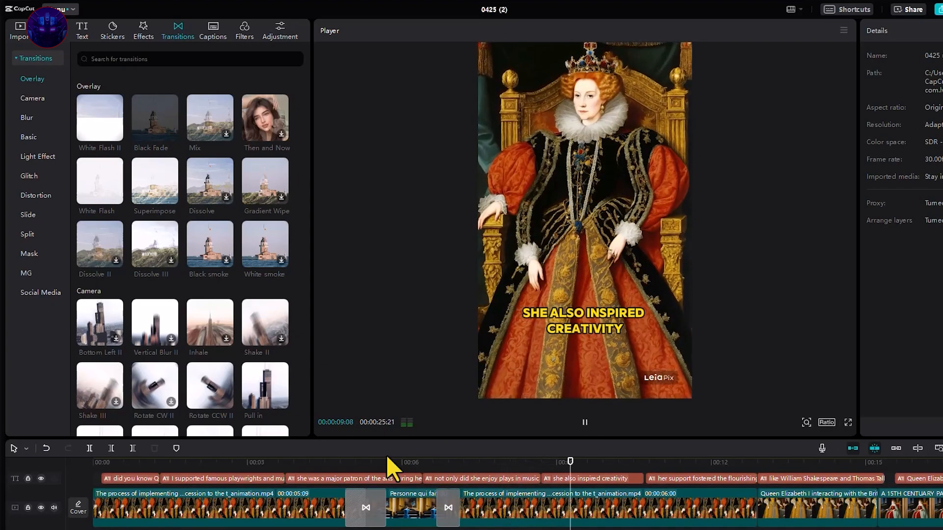
Add transitions at the cuts before and after the first "Queen Elizabeth I interacting" image, and preview the reel from the start
drag(209, 386, 758, 508)
scroll(838, 511, right, 3)
scroll(505, 501, right, 3)
drag(155, 180, 465, 507)
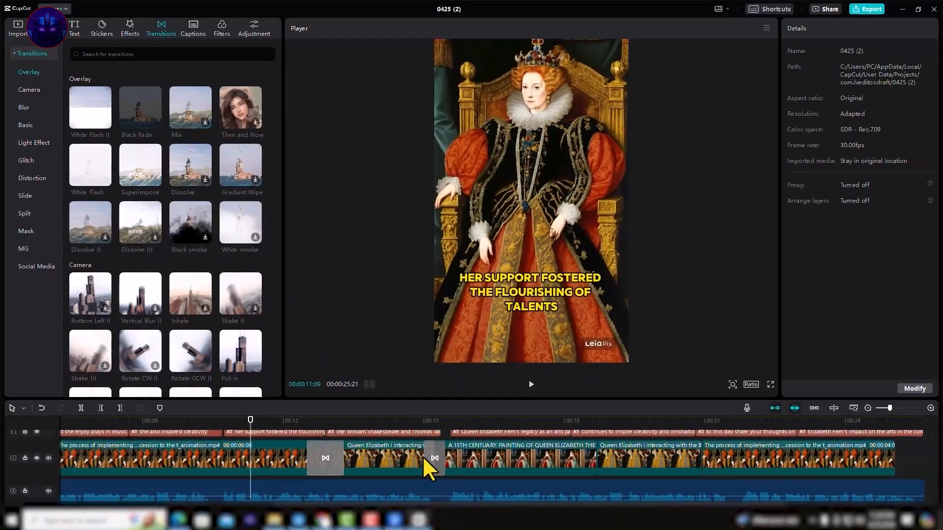
drag(203, 341, 693, 461)
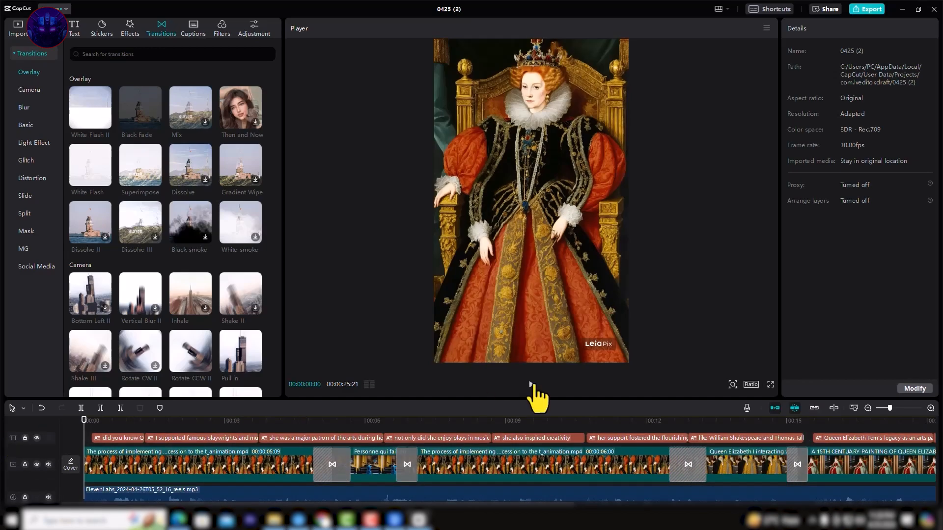
click(531, 385)
Add the "Best for video background music Chill Trap Hip Hop" track beneath the voiceover and reduce its volume while previewing the mix
click(47, 27)
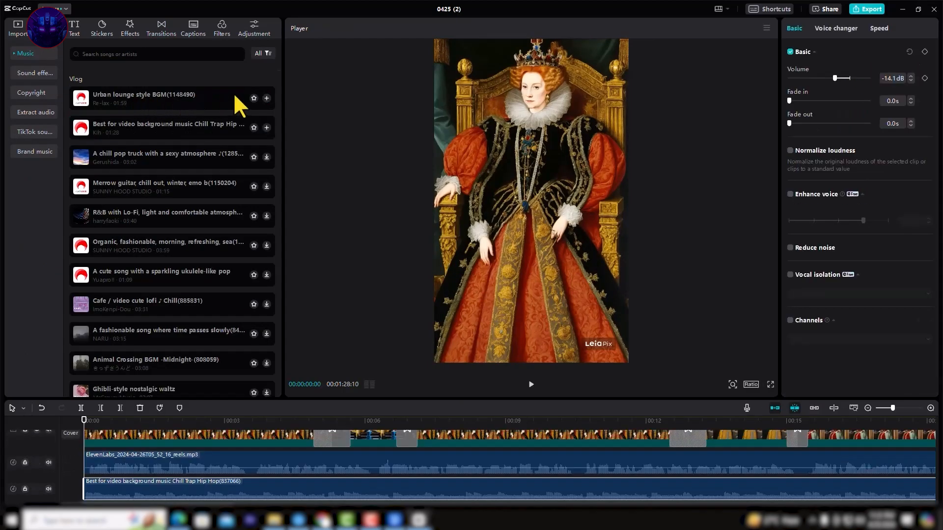
drag(835, 79, 840, 78)
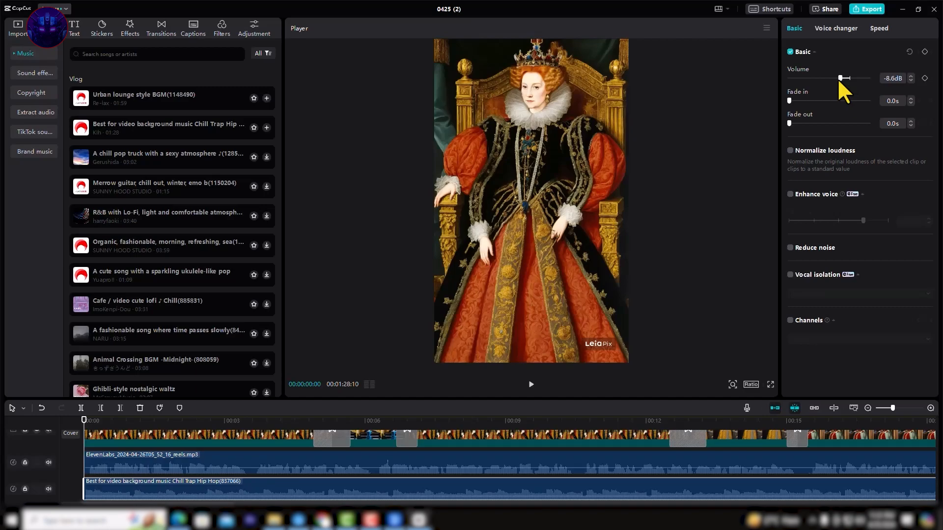
key(space)
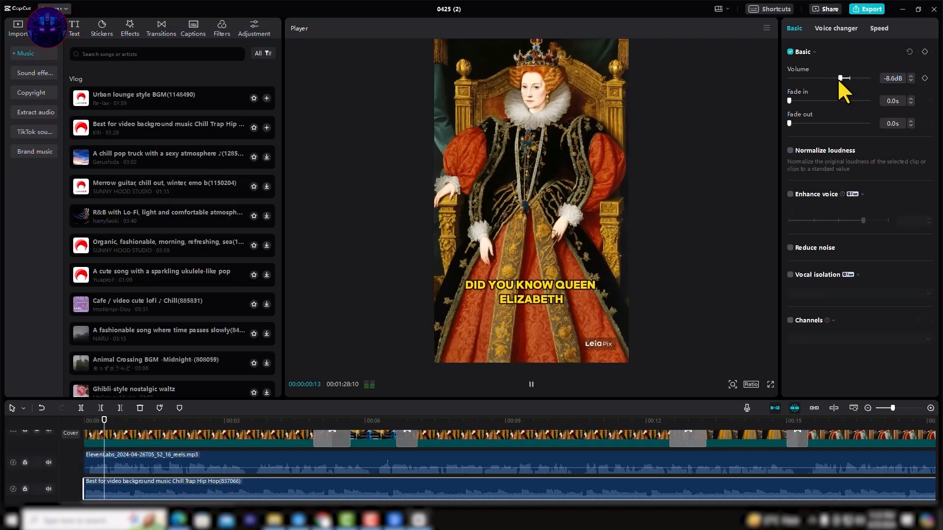
drag(838, 79, 830, 76)
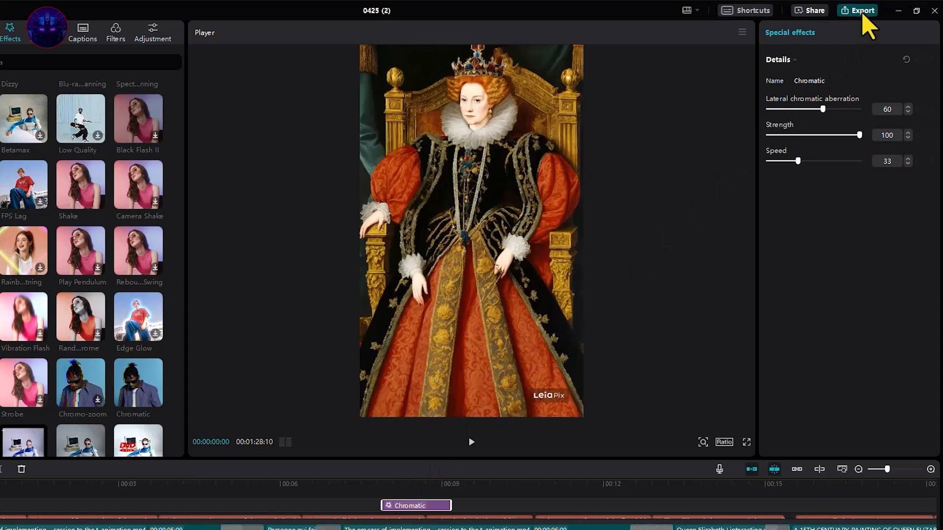
Export the reel as a 1080P H.264 MP4 at 30fps with the recommended bitrate
click(863, 11)
click(505, 358)
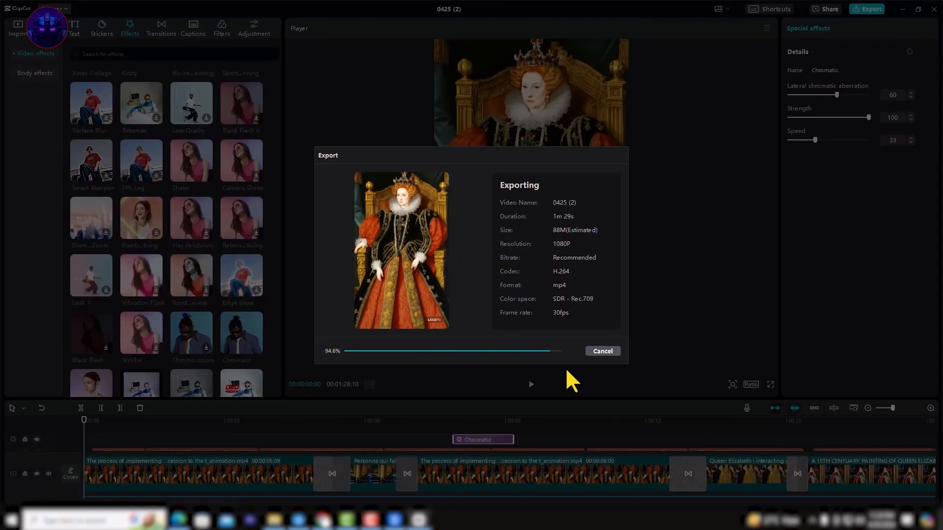